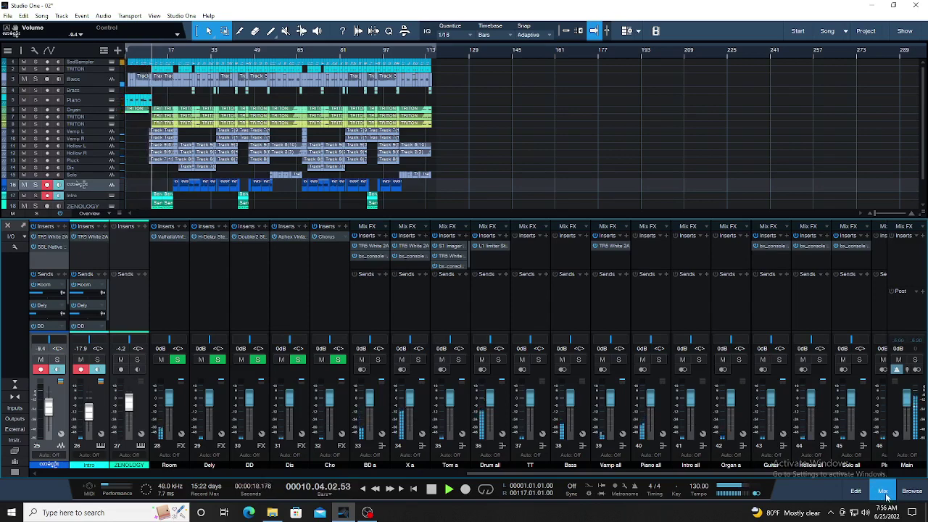
- Disarm recording on track 16 and on the Intro track
{"action": "left_click", "coordinate": [47, 186]}
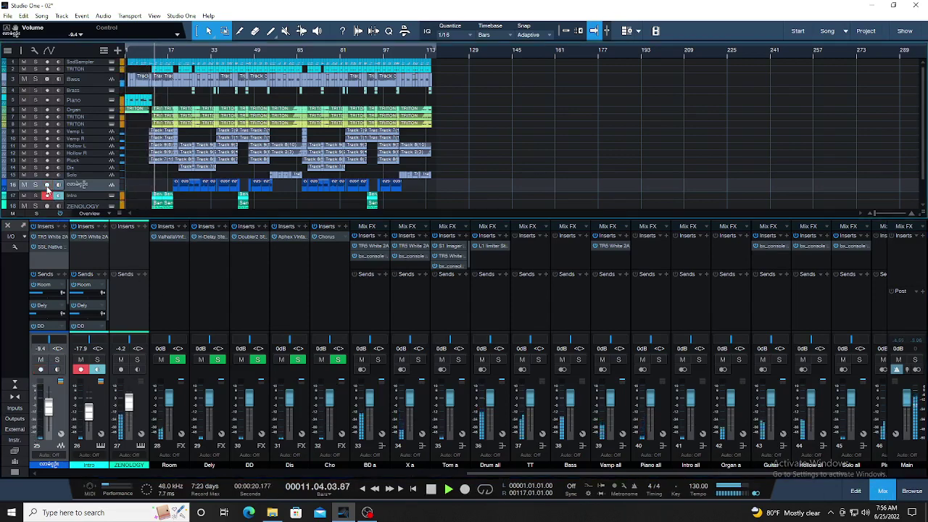
{"action": "left_click", "coordinate": [46, 196]}
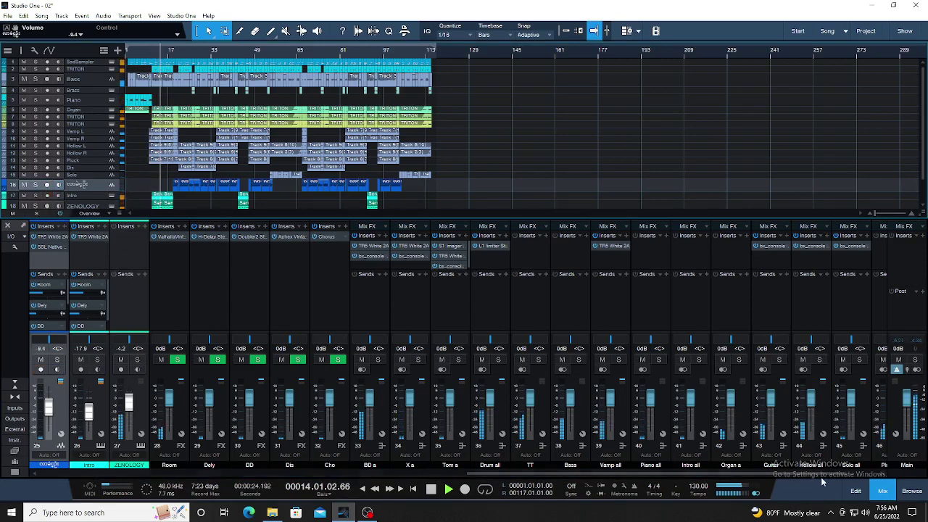
- Enlarge the console's insert area and inspect the bx_masterdesk settings on the Mix Bus
{"action": "scroll", "coordinate": [823, 475], "scroll_direction": "right", "scroll_amount": 2}
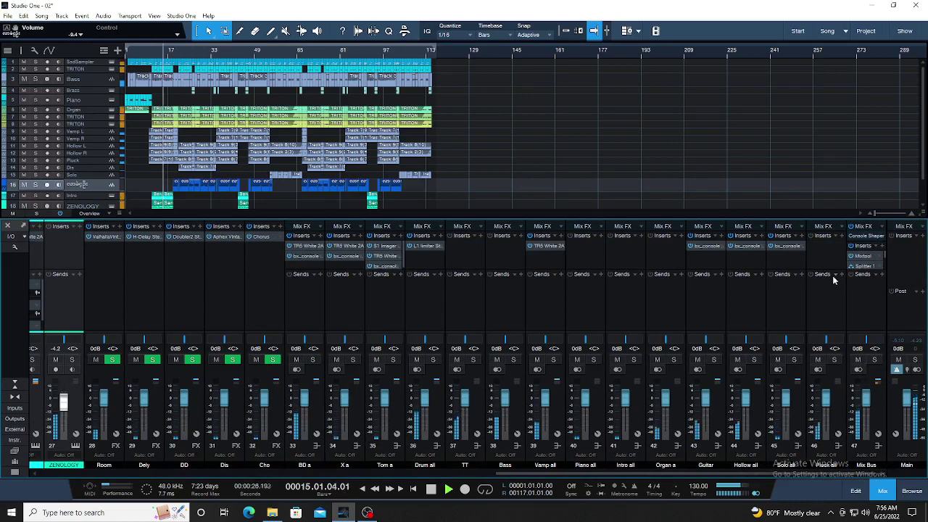
{"action": "left_click_drag", "start_coordinate": [828, 269], "coordinate": [829, 308]}
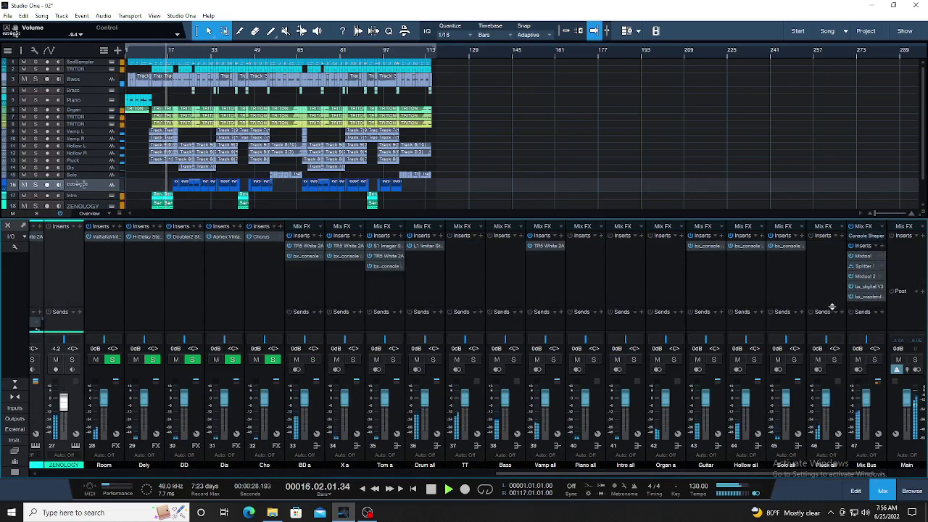
{"action": "left_click", "coordinate": [868, 297]}
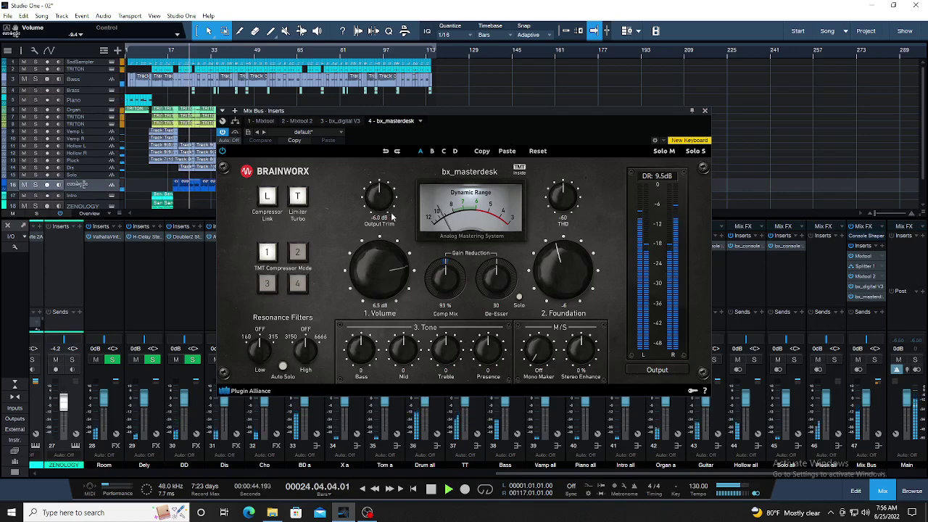
{"action": "left_click", "coordinate": [706, 113]}
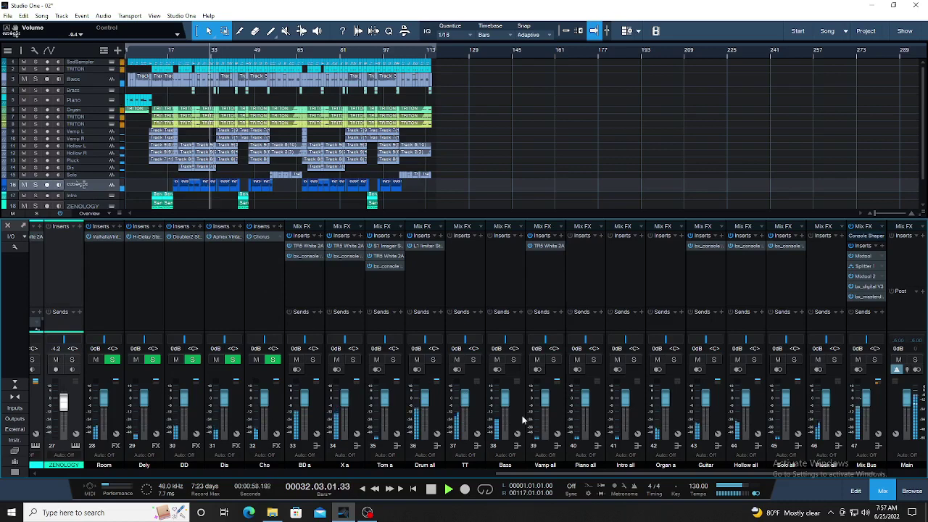
- Set the TR5 White 2A compressor on track 16 to 31.2 dB gain and 29.8 dB peak reduction
{"action": "left_click_drag", "start_coordinate": [587, 473], "coordinate": [459, 474]}
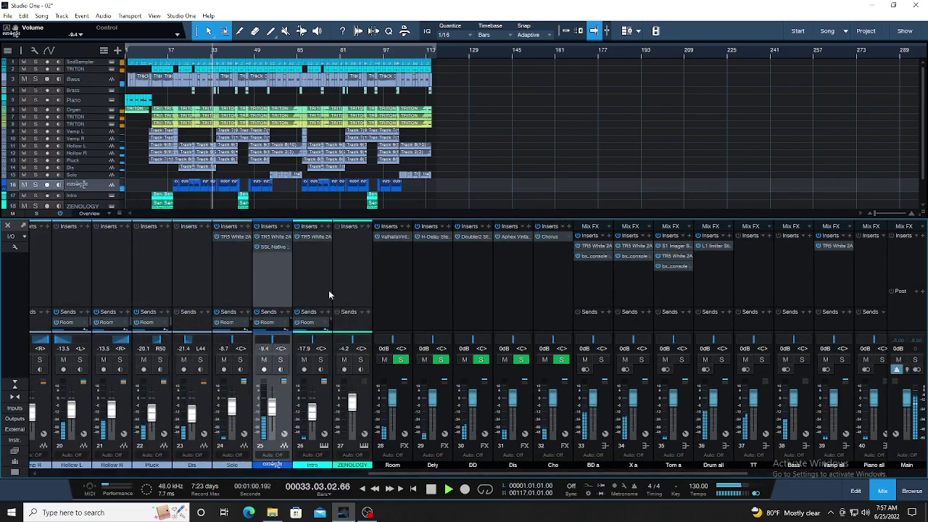
{"action": "left_click", "coordinate": [273, 237]}
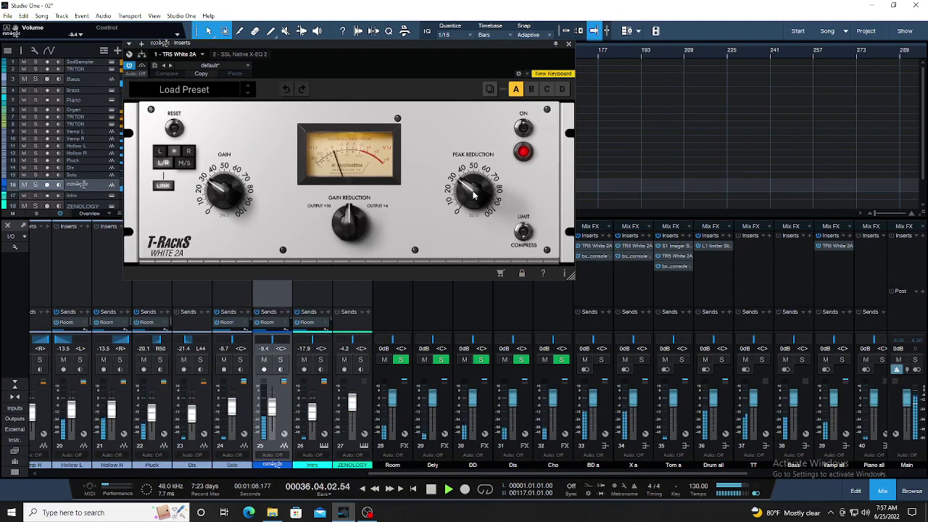
{"action": "mouse_move", "coordinate": [473, 195]}
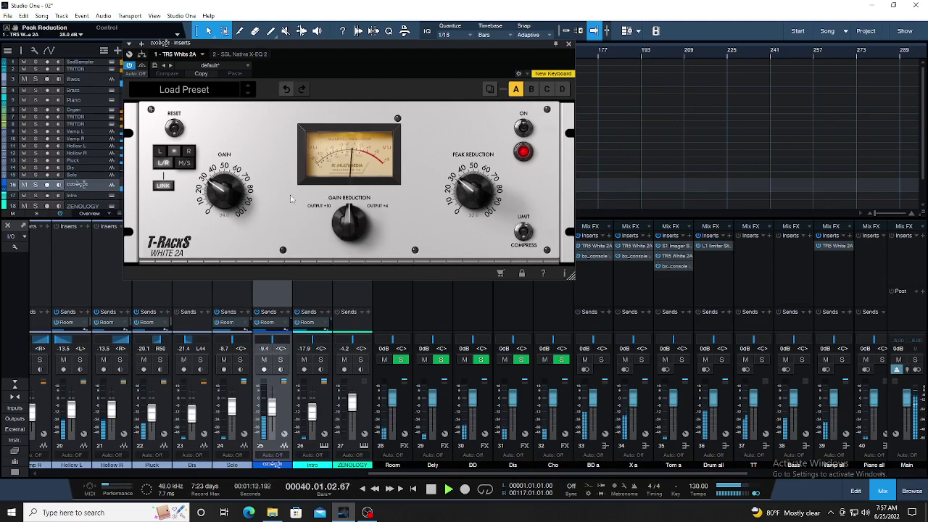
{"action": "left_click_drag", "start_coordinate": [219, 202], "coordinate": [223, 200]}
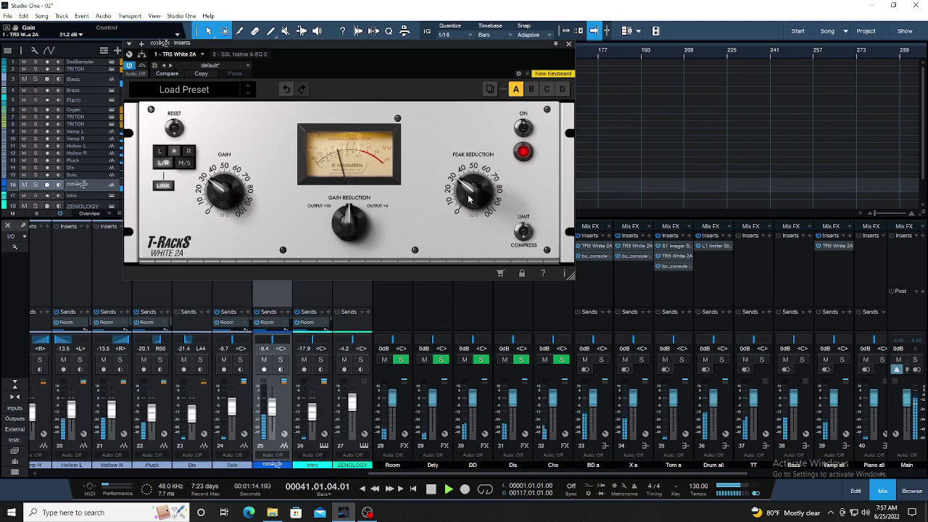
{"action": "left_click_drag", "start_coordinate": [468, 198], "coordinate": [472, 196]}
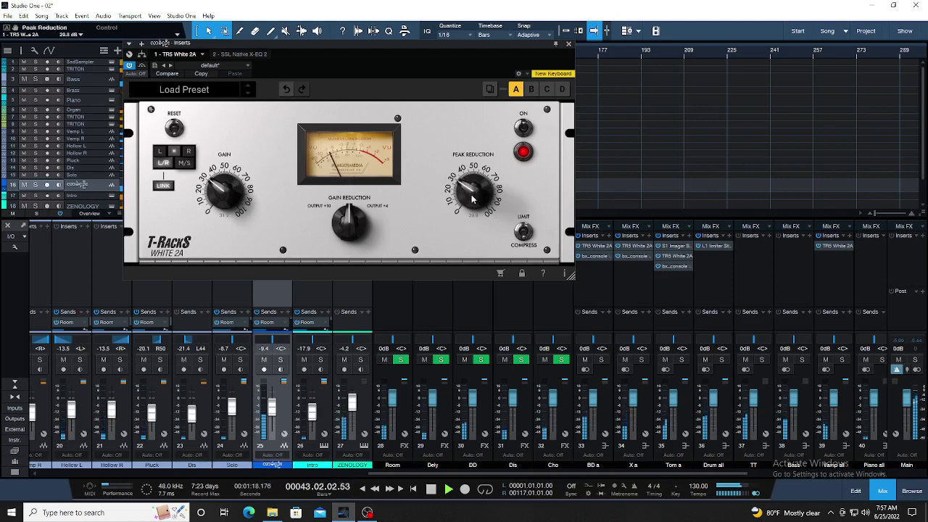
{"action": "left_click", "coordinate": [569, 44]}
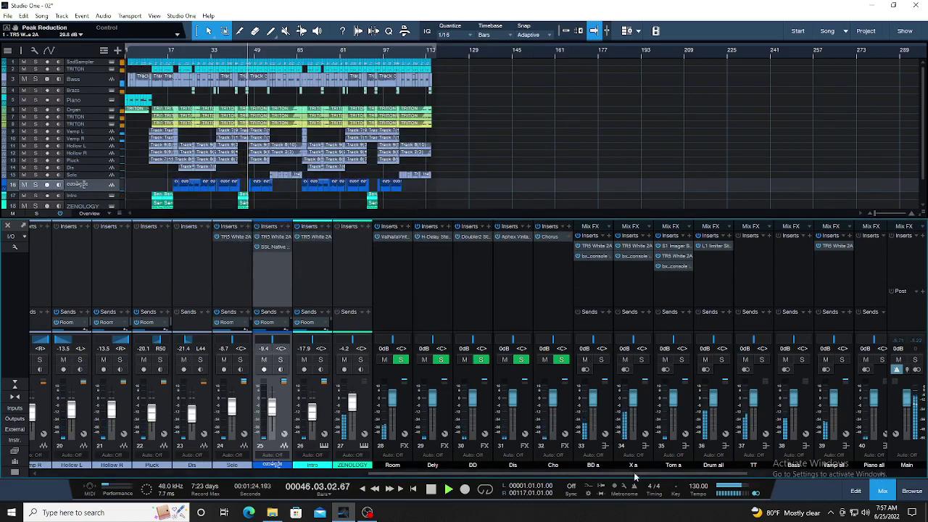
- Raise the channel volume of track 16 to -8.7 dB
{"action": "left_click_drag", "start_coordinate": [638, 475], "coordinate": [413, 473]}
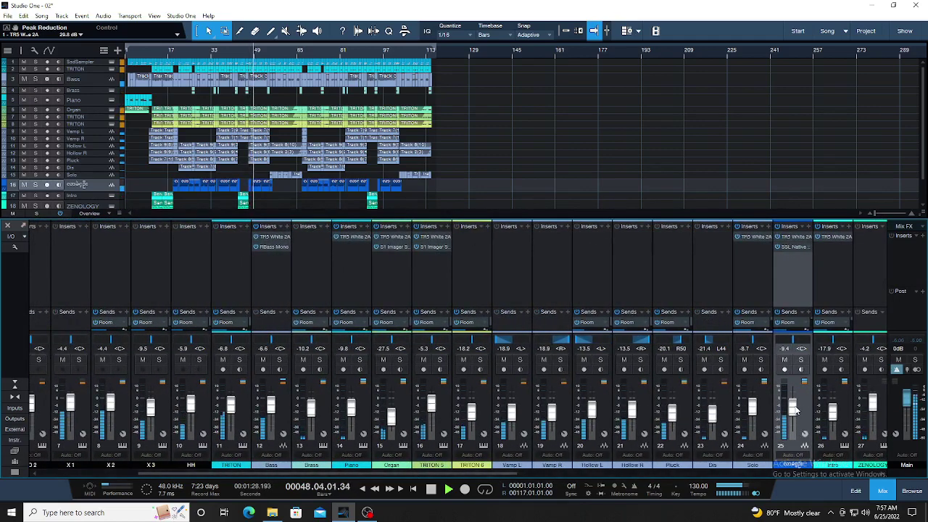
{"action": "left_click_drag", "start_coordinate": [800, 411], "coordinate": [796, 409]}
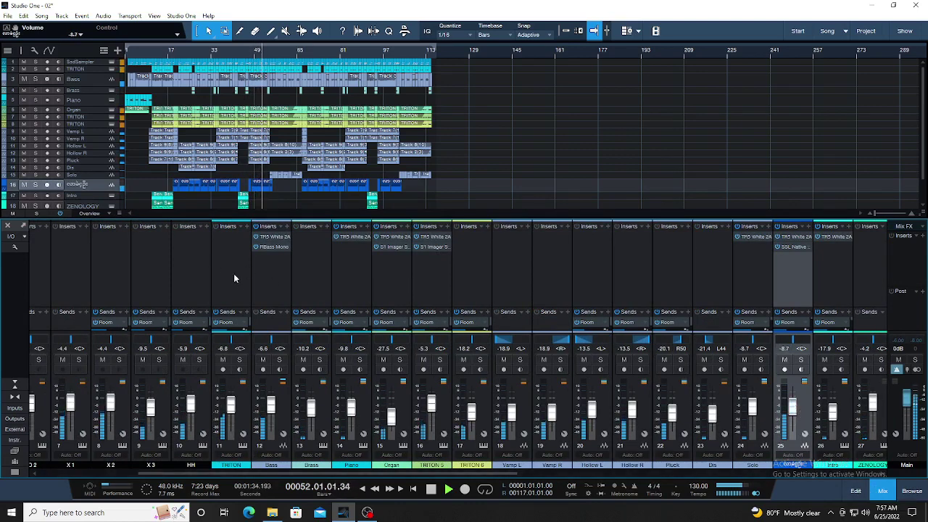
- Set the Solo track's volume to -6.3 dB and its TR5 White 2A peak reduction to 37.1 dB
{"action": "left_click_drag", "start_coordinate": [478, 473], "coordinate": [382, 477]}
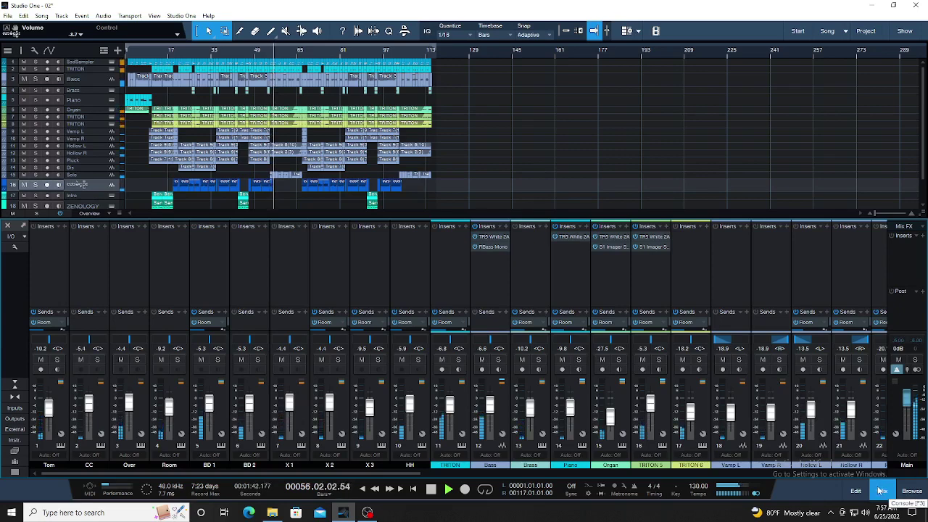
{"action": "left_click", "coordinate": [97, 175]}
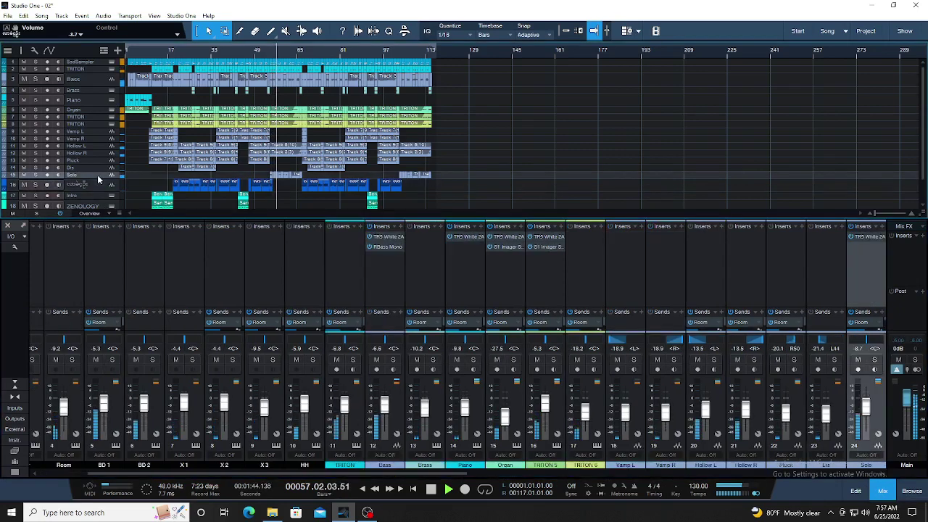
{"action": "left_click_drag", "start_coordinate": [866, 412], "coordinate": [866, 408]}
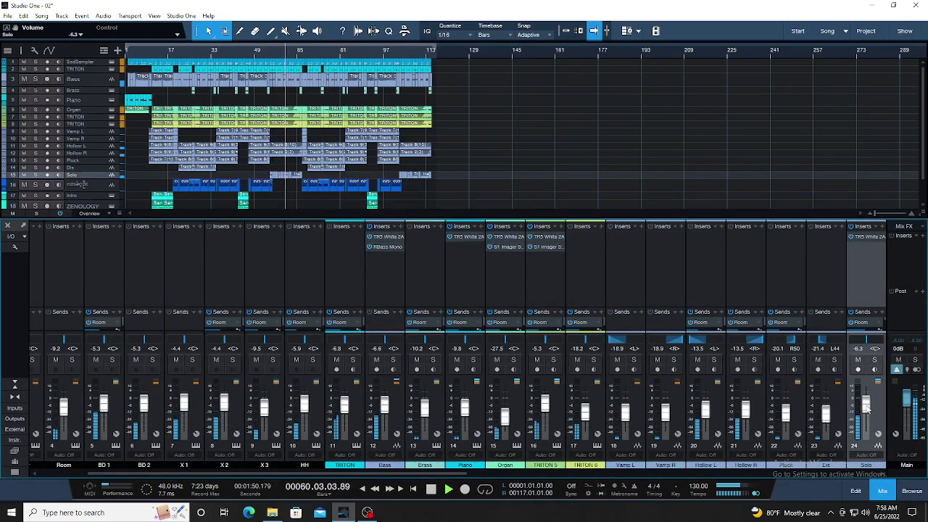
{"action": "left_click", "coordinate": [869, 236]}
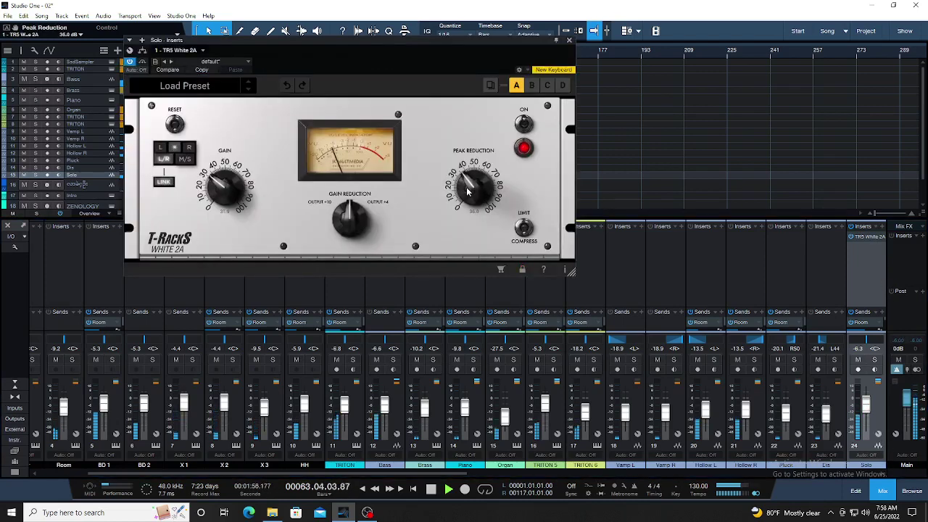
{"action": "scroll", "coordinate": [467, 191], "scroll_direction": "up", "scroll_amount": 2}
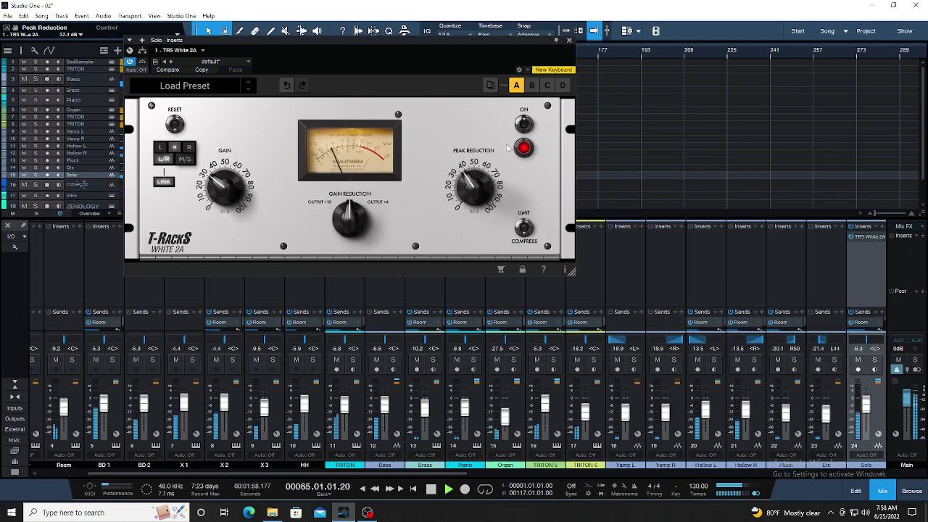
{"action": "left_click", "coordinate": [570, 40]}
- Mute track 16 and set the width of the Organ track's S1 Imager Stereo to 1.79
{"action": "left_click", "coordinate": [883, 491]}
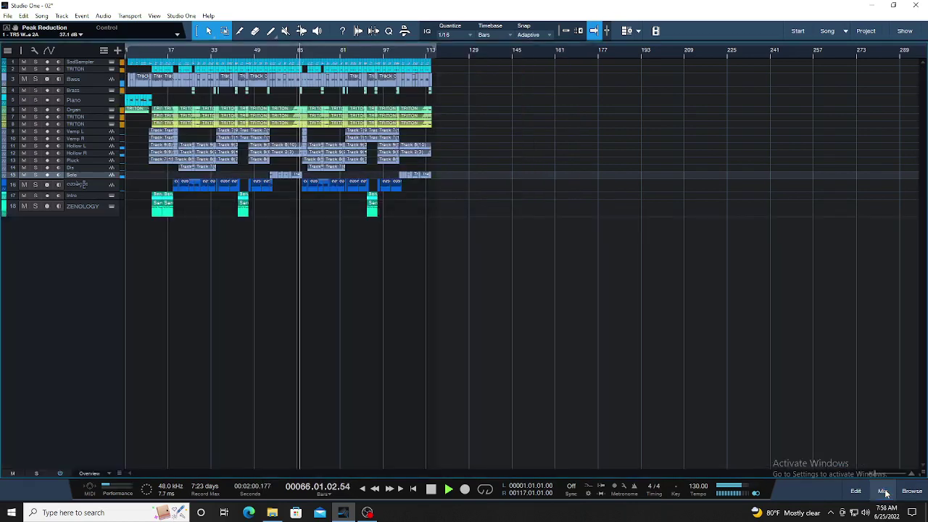
{"action": "left_click", "coordinate": [23, 185]}
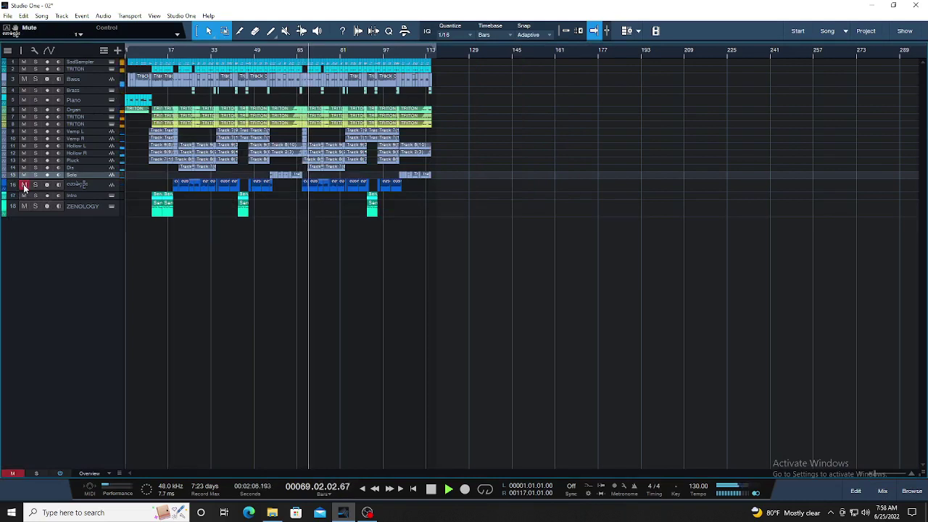
{"action": "left_click", "coordinate": [883, 491]}
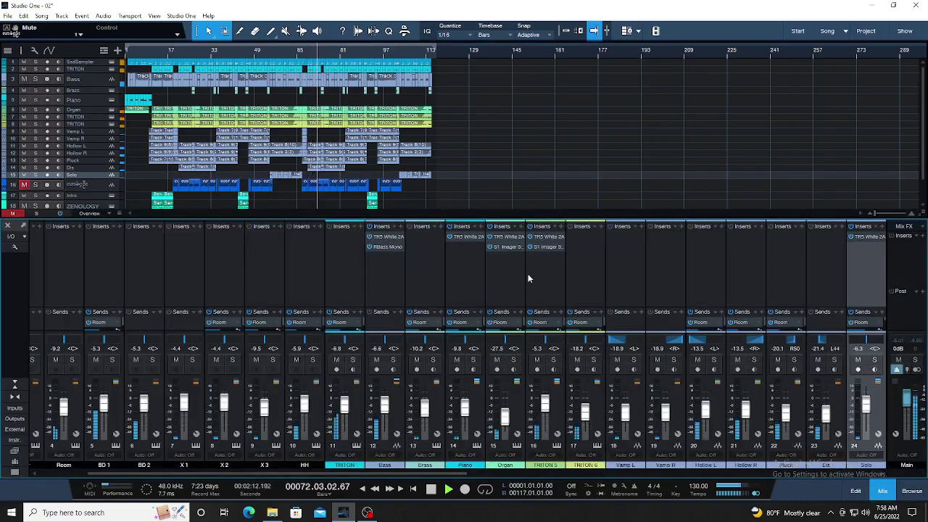
{"action": "left_click", "coordinate": [498, 246]}
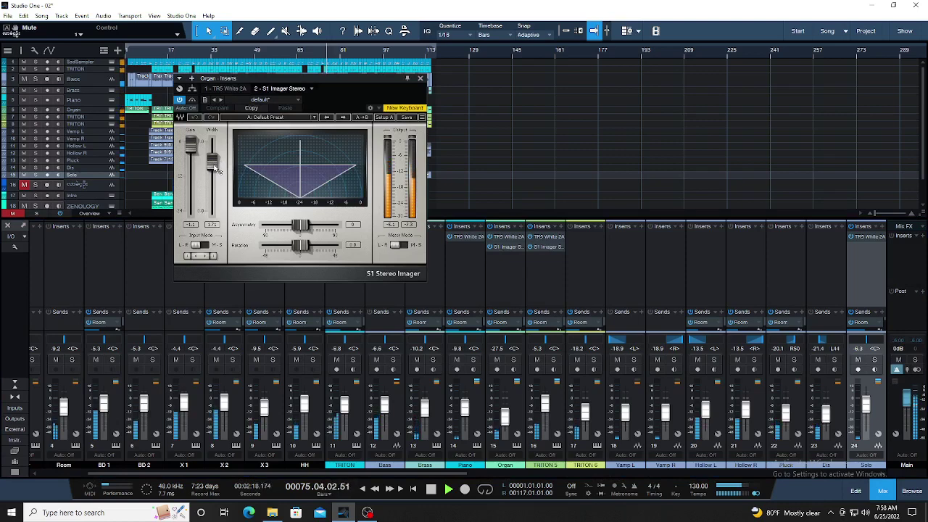
{"action": "left_click_drag", "start_coordinate": [216, 169], "coordinate": [215, 165]}
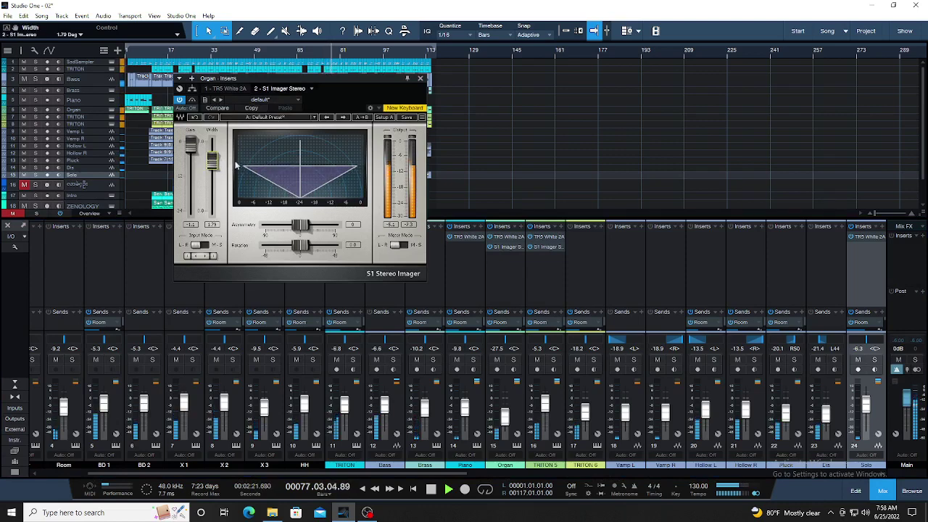
{"action": "left_click", "coordinate": [420, 77]}
- Toggle the mute on track 16 to compare the mix with and without it, ending unmuted
{"action": "left_click", "coordinate": [23, 185]}
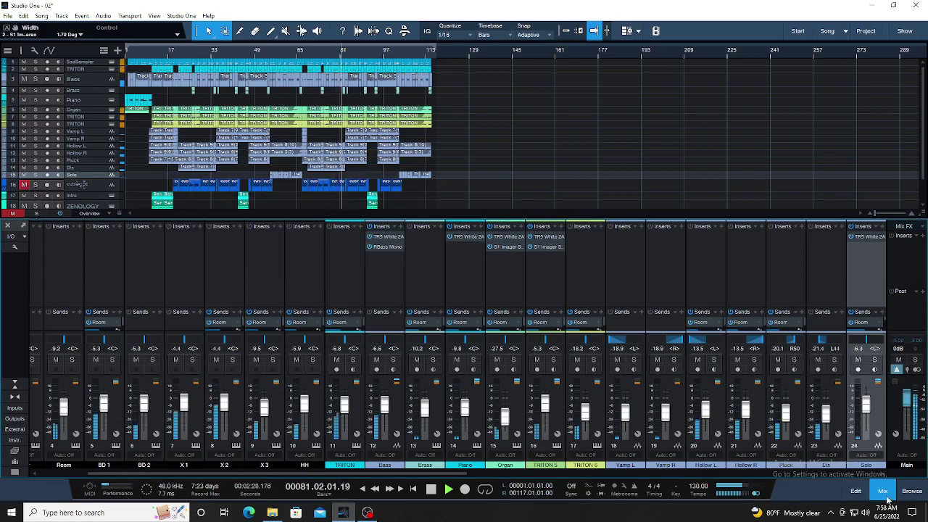
{"action": "left_click", "coordinate": [24, 186]}
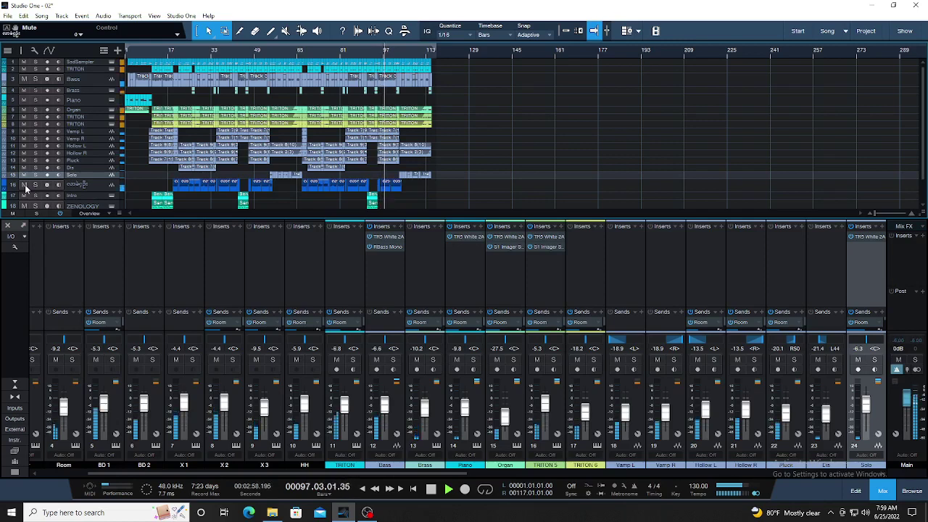
{"action": "left_click", "coordinate": [25, 186]}
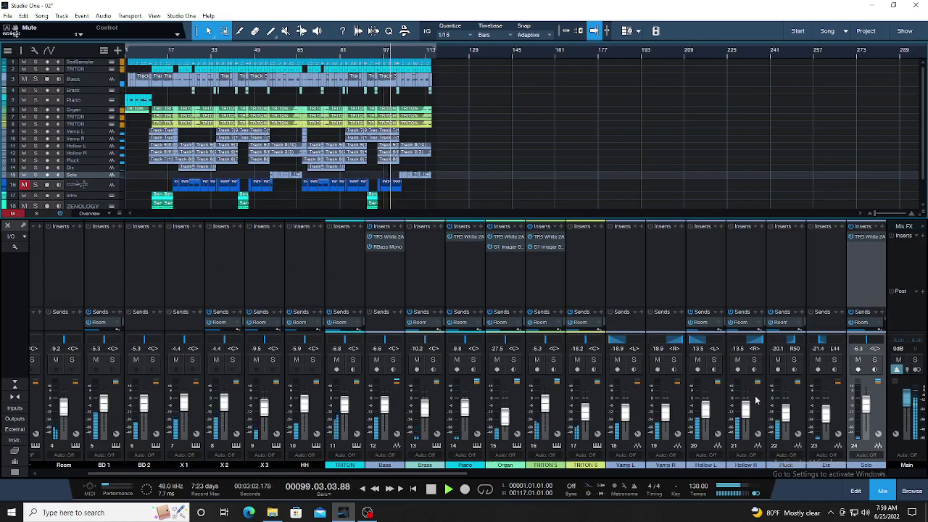
{"action": "left_click", "coordinate": [24, 184]}
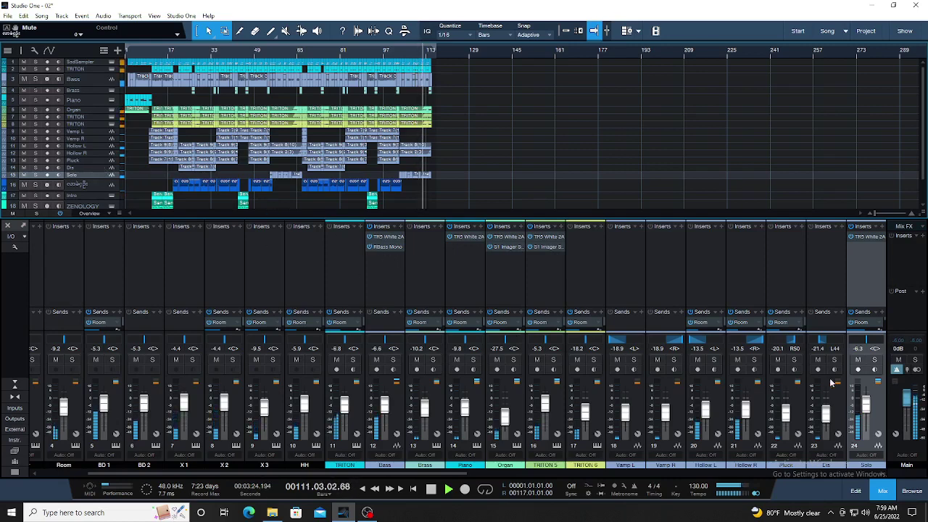
- Reduce the peak reduction of the Solo track's TR5 White 2A compressor to 36.4 dB
{"action": "left_click", "coordinate": [869, 237]}
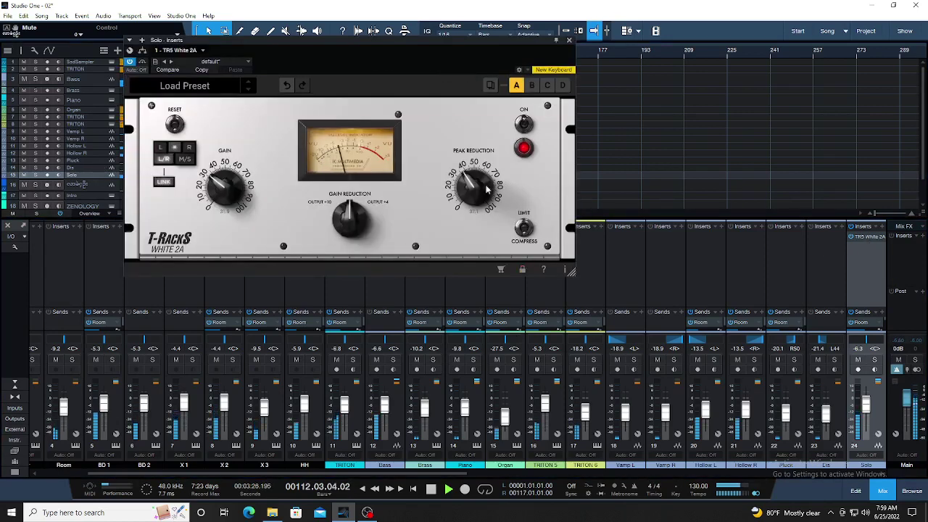
{"action": "scroll", "coordinate": [473, 191], "scroll_direction": "down", "scroll_amount": 2}
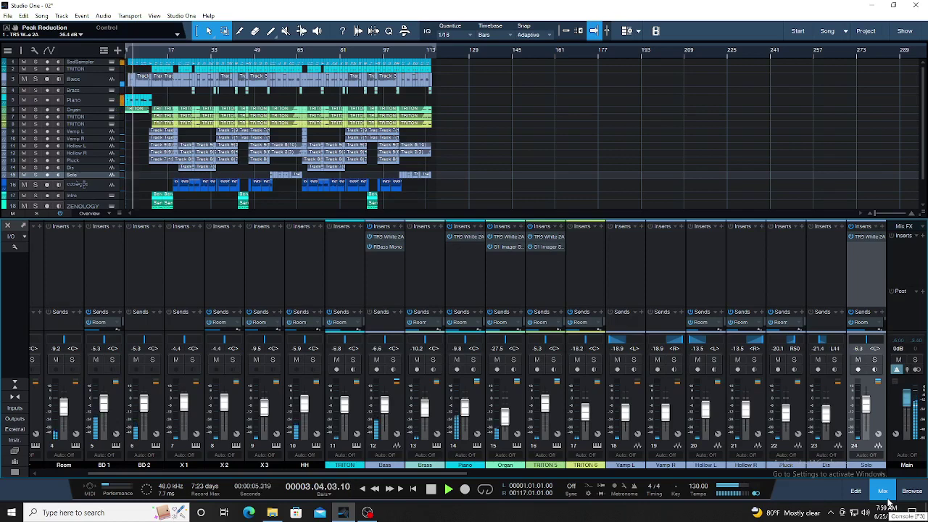
- Set the Piano track's TR5 White 2A compressor to 28.0 dB peak reduction and 33.0 dB gain
{"action": "left_click", "coordinate": [98, 99]}
{"action": "double_click", "coordinate": [466, 238]}
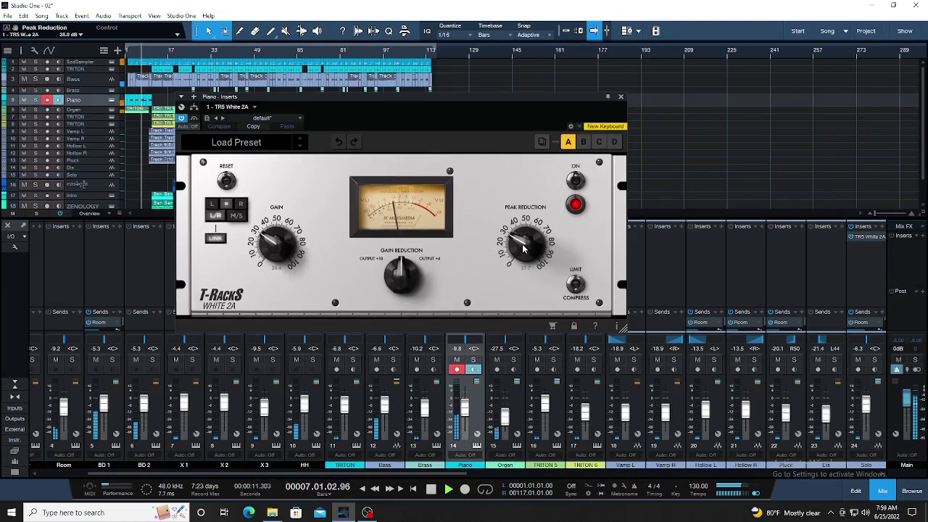
{"action": "left_click_drag", "start_coordinate": [282, 247], "coordinate": [280, 242]}
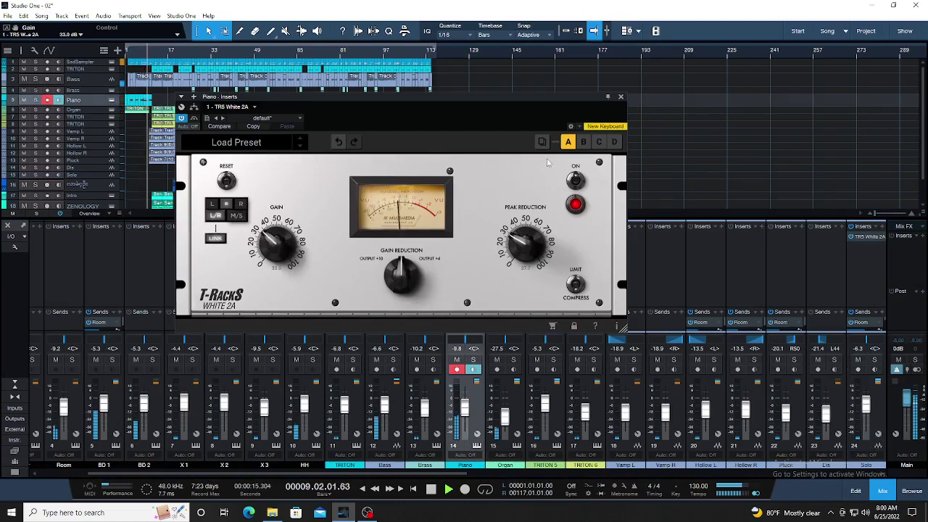
{"action": "left_click", "coordinate": [621, 97]}
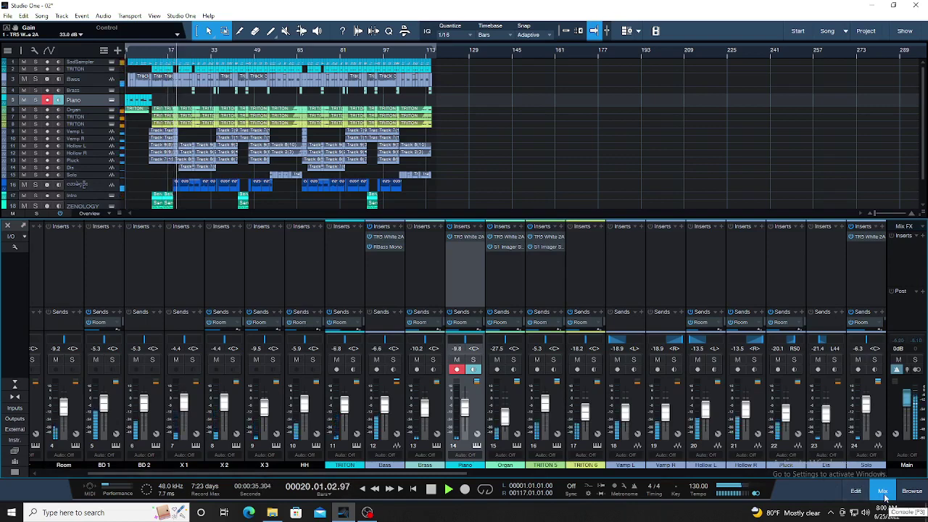
- Lower the channel volume of track 16 to -10.2 dB
{"action": "left_click", "coordinate": [29, 187]}
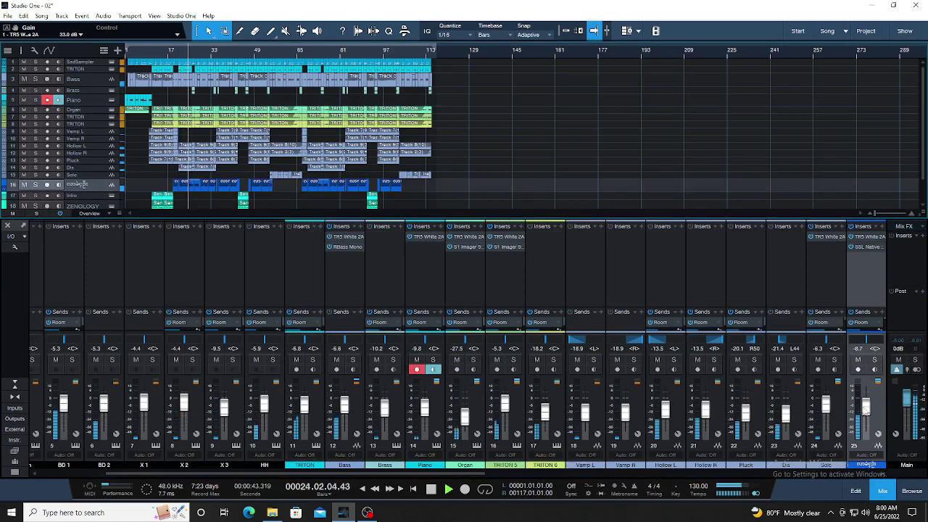
{"action": "left_click_drag", "start_coordinate": [866, 408], "coordinate": [863, 416]}
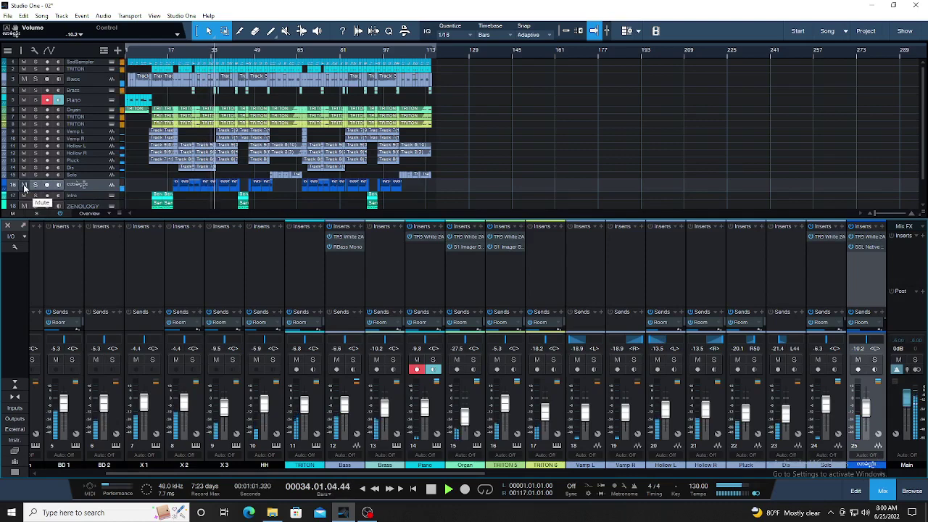
- Solo the Vamp L and Vamp R tracks, set both channel volumes to -13.1 dB, and clear the solos
{"action": "left_click", "coordinate": [35, 132]}
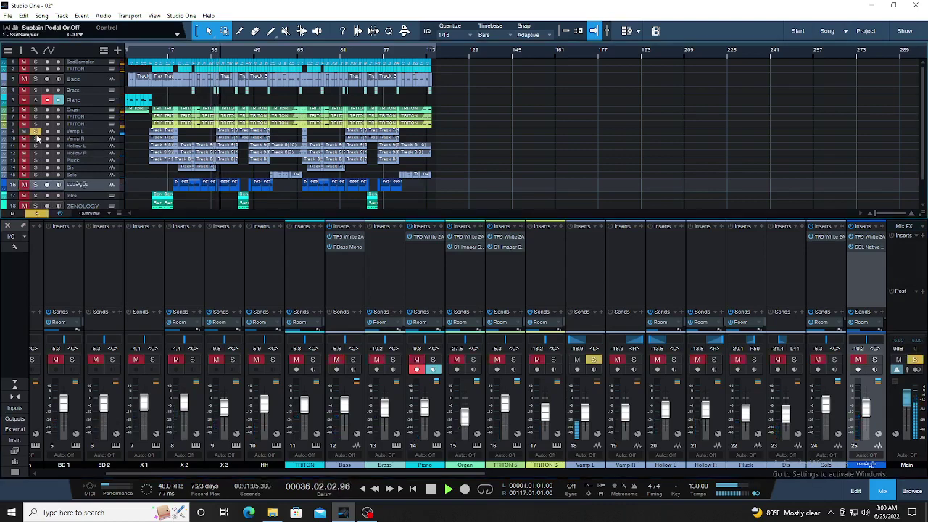
{"action": "left_click", "coordinate": [34, 139]}
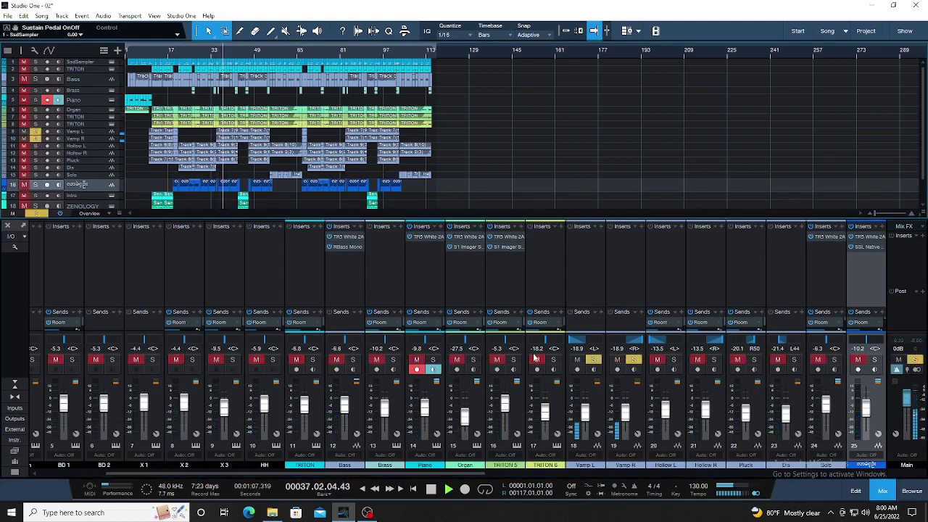
{"action": "left_click_drag", "start_coordinate": [586, 419], "coordinate": [628, 409]}
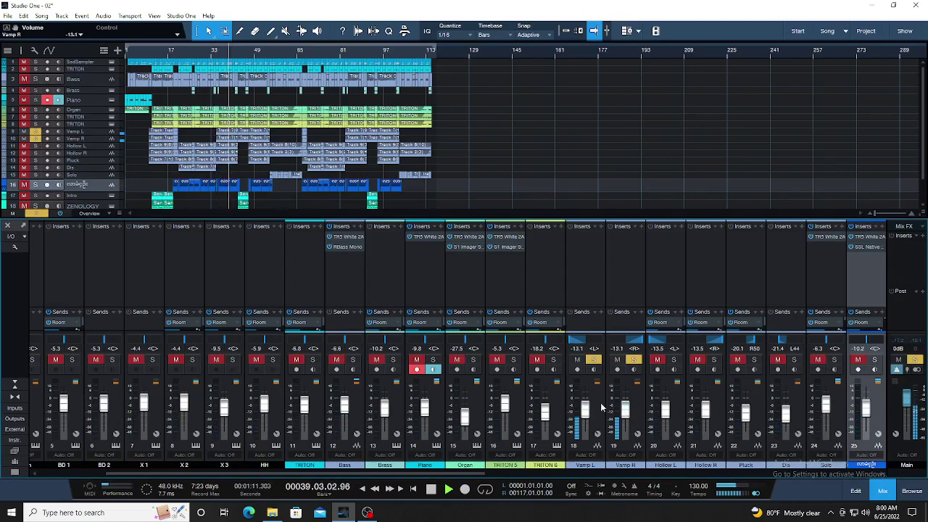
{"action": "left_click", "coordinate": [36, 213]}
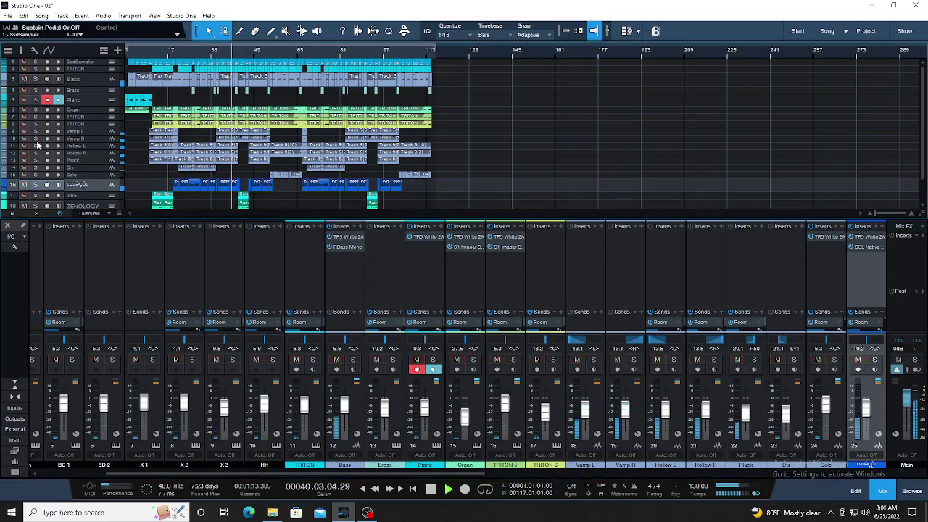
- Lower the Solo track's channel volume to -7.2 dB and stop playback
{"action": "left_click", "coordinate": [886, 493]}
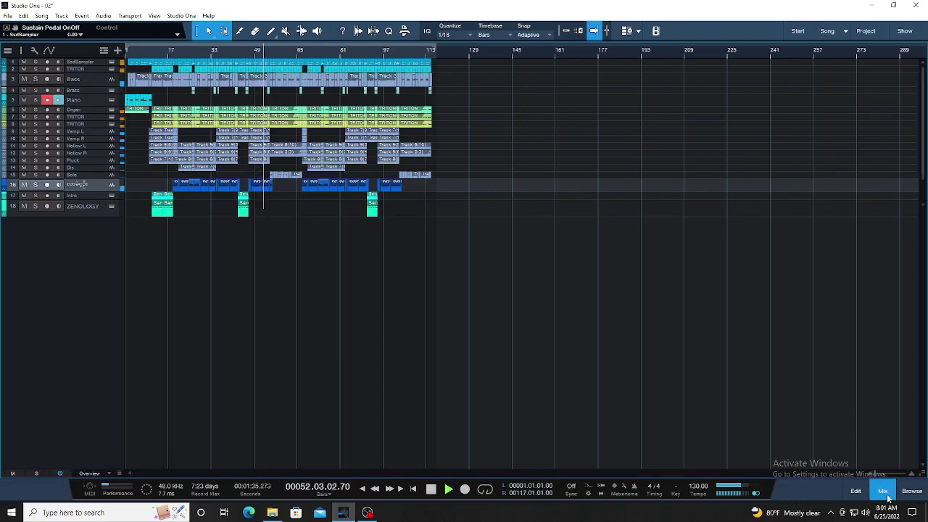
{"action": "left_click", "coordinate": [882, 493]}
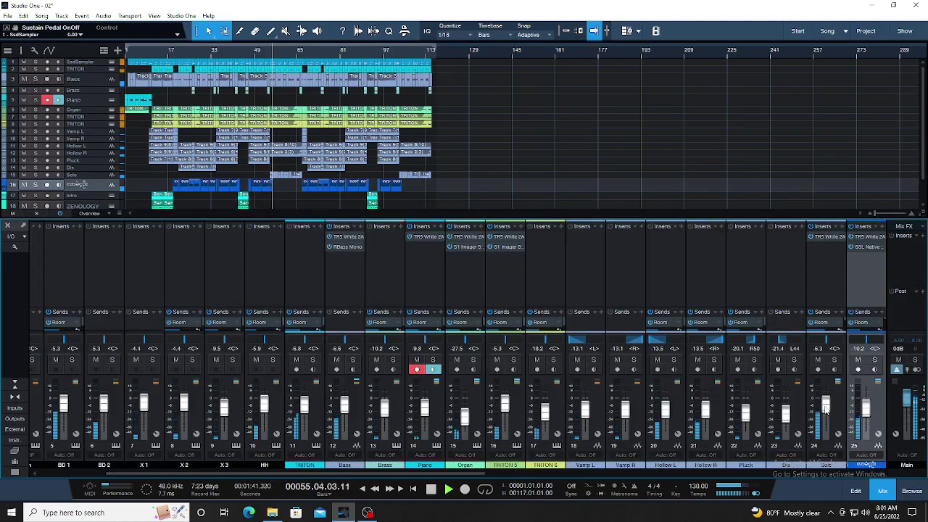
{"action": "left_click", "coordinate": [827, 408]}
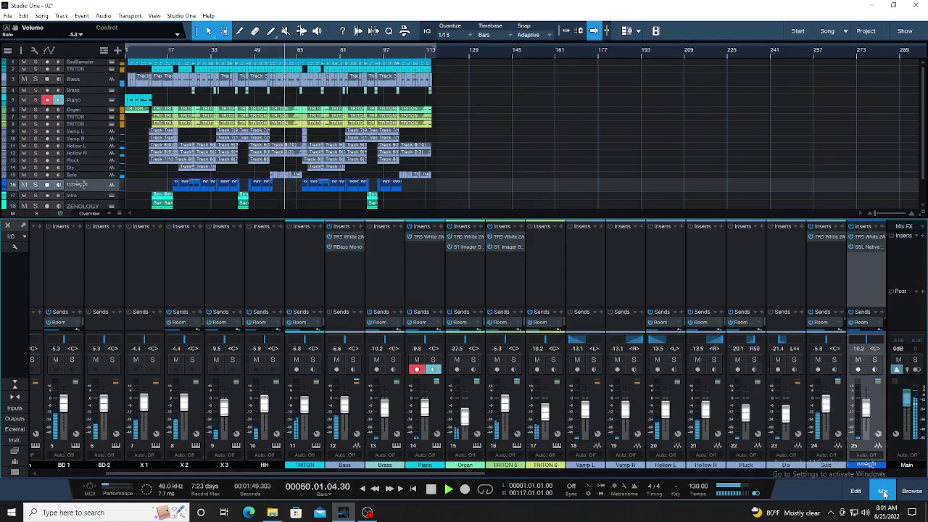
{"action": "left_click_drag", "start_coordinate": [825, 405], "coordinate": [827, 410]}
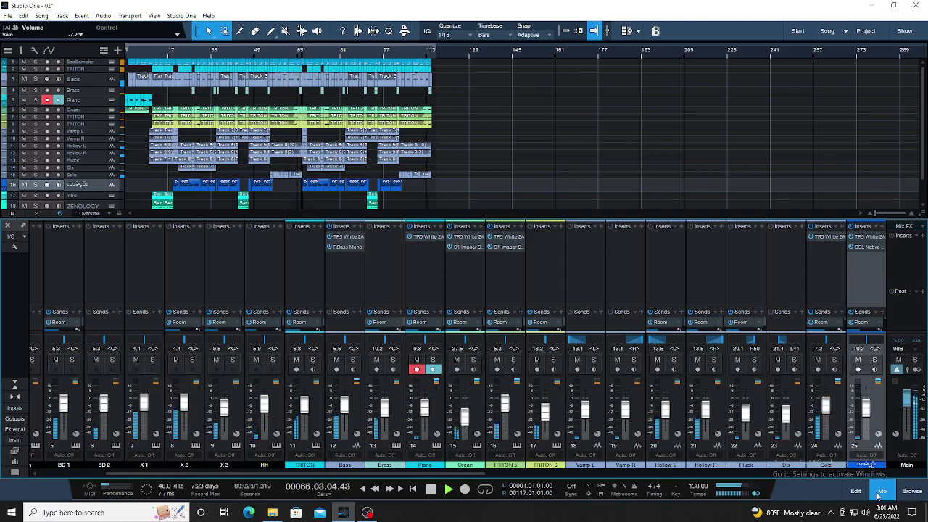
{"action": "key", "text": "space"}
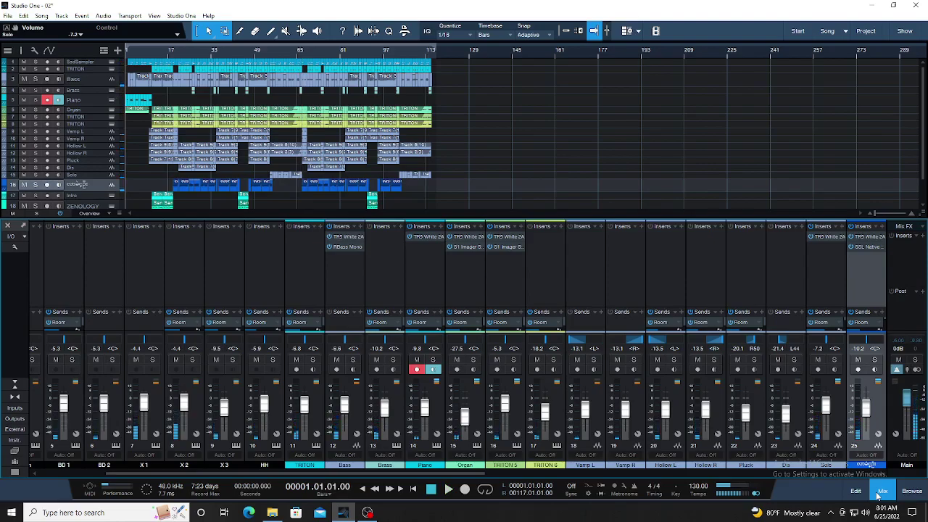